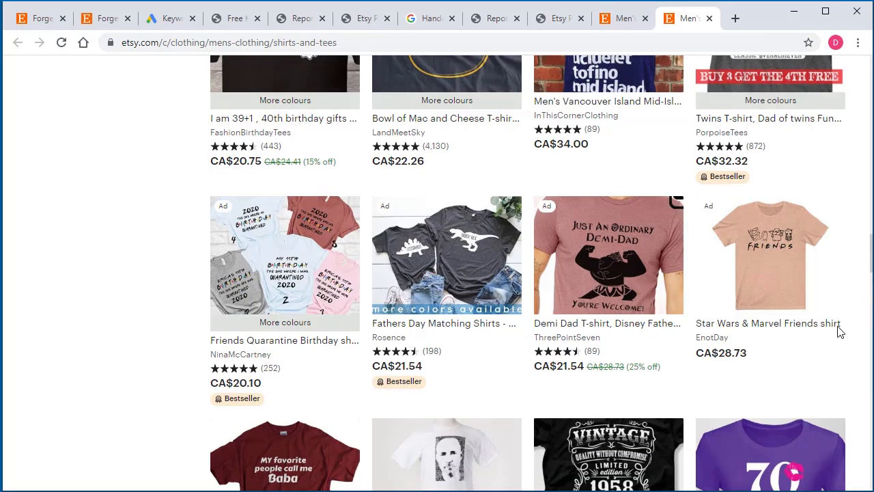
Step: Go back to the start of the Shirts & Tees page and open Etsy's Clothing & Shoes category
scroll(858, 314, up, 3)
drag(871, 244, 872, 70)
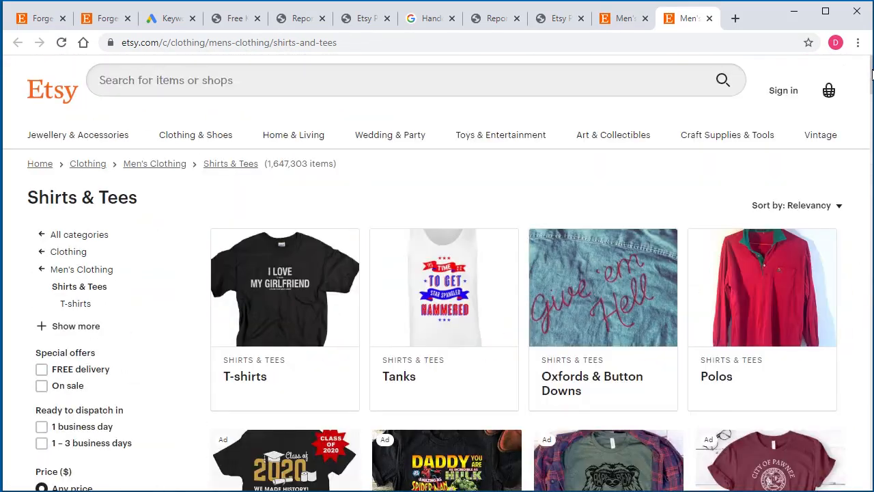
click(196, 136)
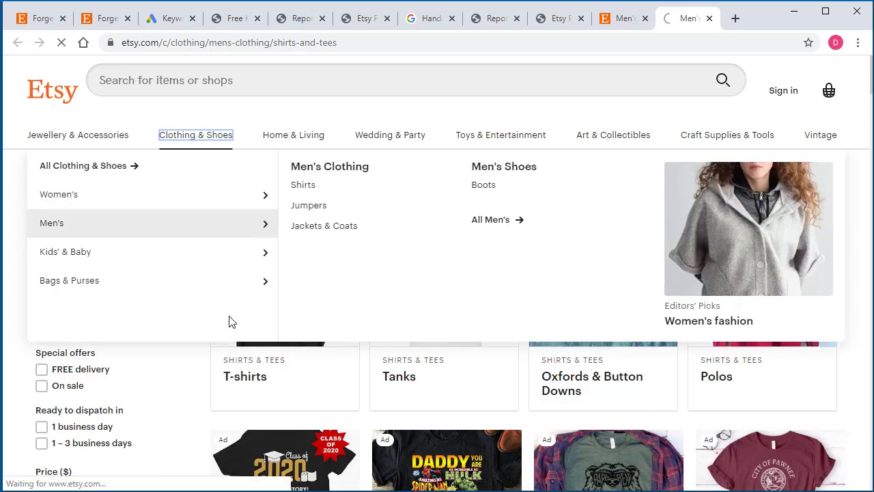
Step: Display the HTML page source of the Clothing & Shoes category page
scroll(193, 423, down, 1)
scroll(194, 423, down, 8)
scroll(466, 362, down, 2)
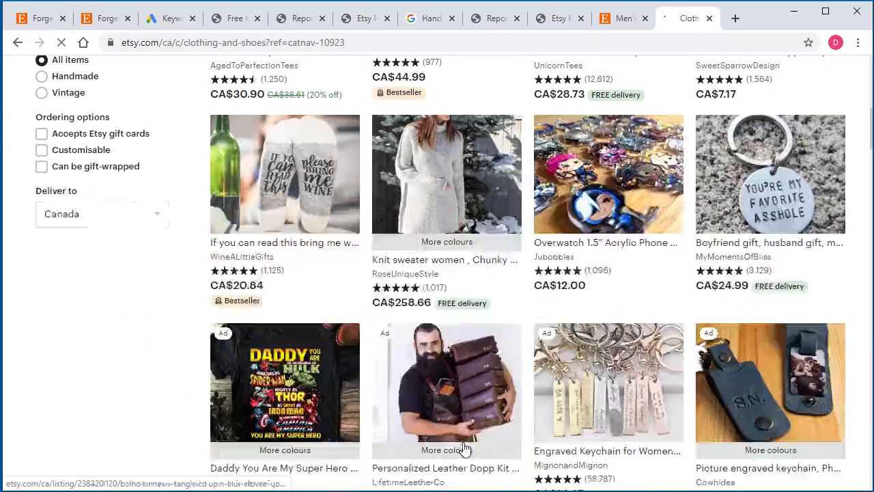
right_click(171, 362)
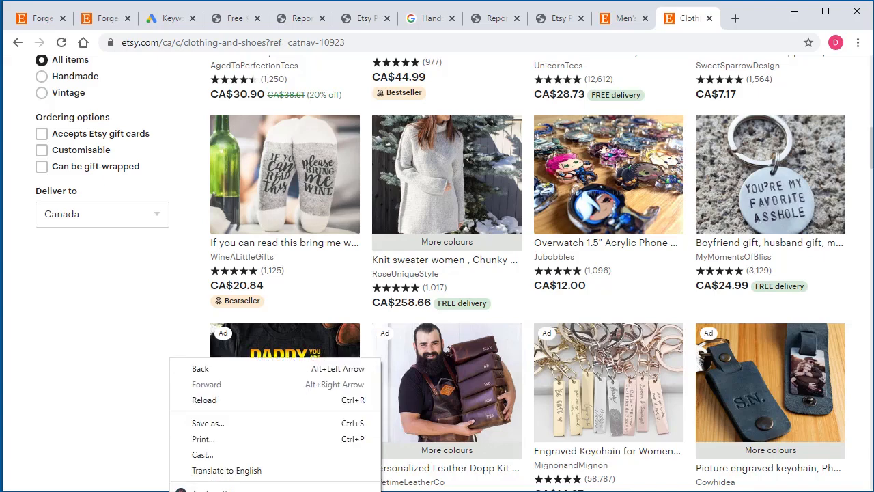
key(ctrl+u)
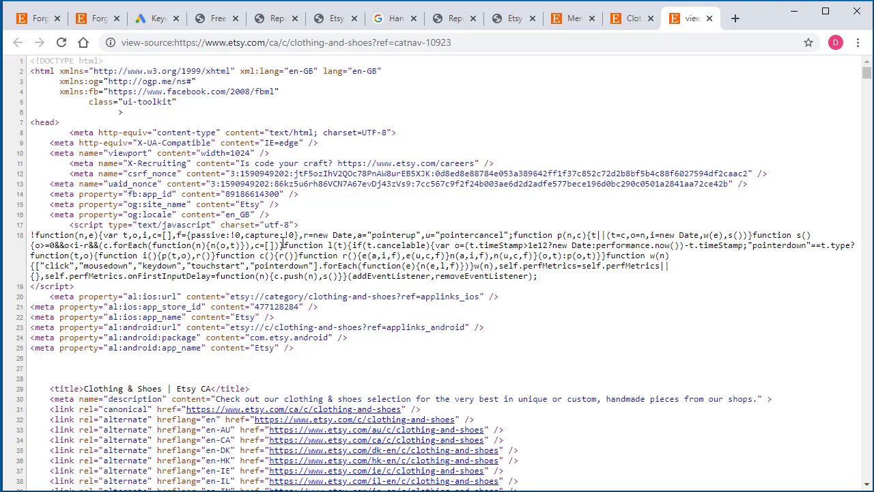
Step: Copy the entire HTML source of the Clothing & Shoes page
right_click(282, 245)
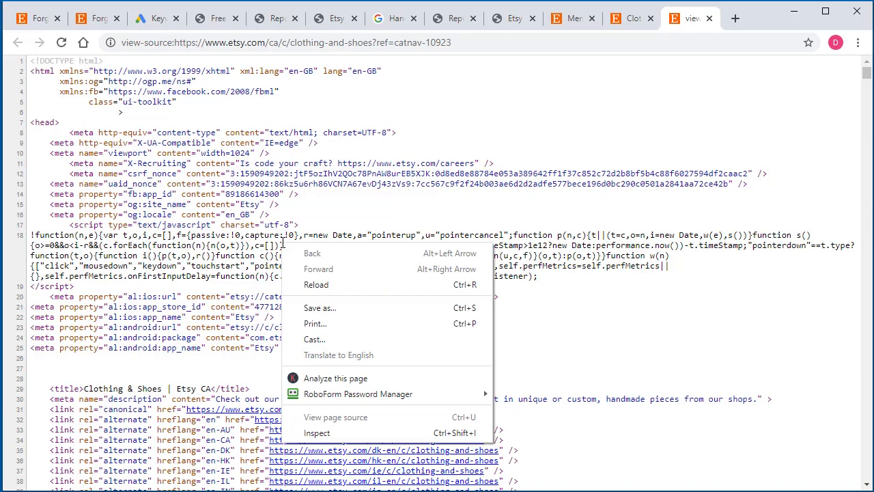
click(208, 227)
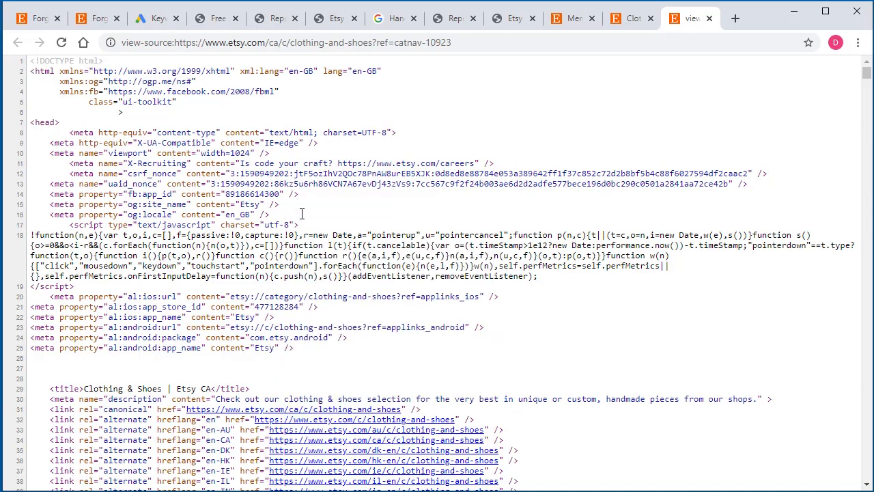
key(ctrl+a)
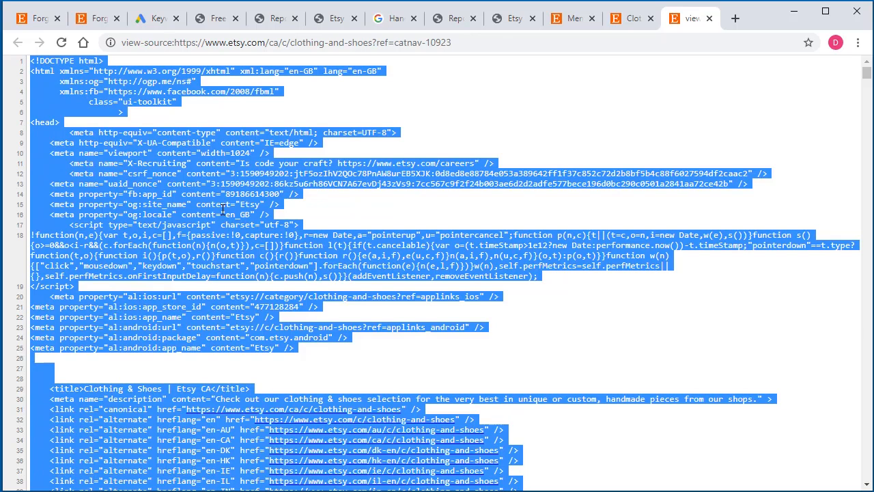
right_click(222, 210)
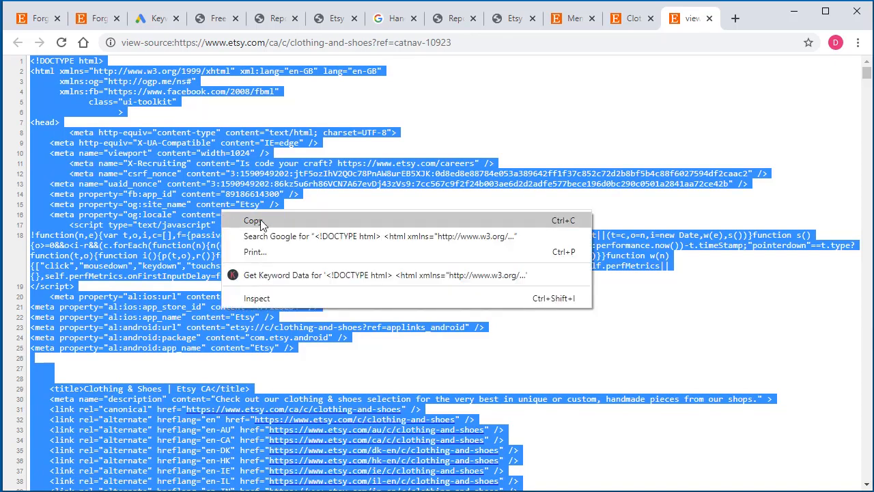
click(261, 222)
Step: Switch to Craft Inspector, extract the Etsy product links from the copied page source, and extract data for those links
click(799, 20)
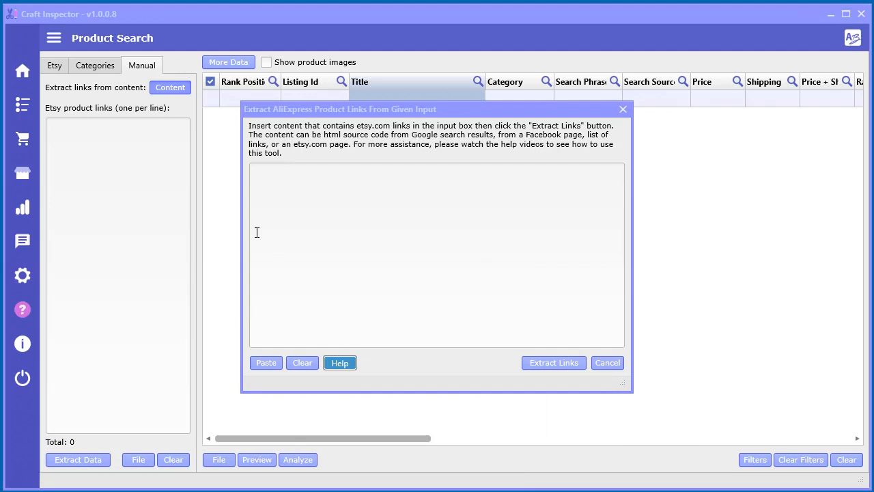
click(266, 362)
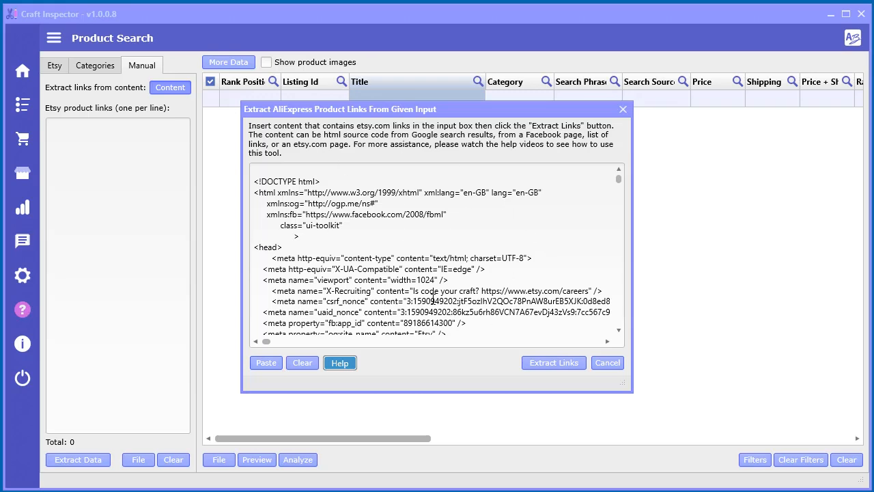
click(554, 363)
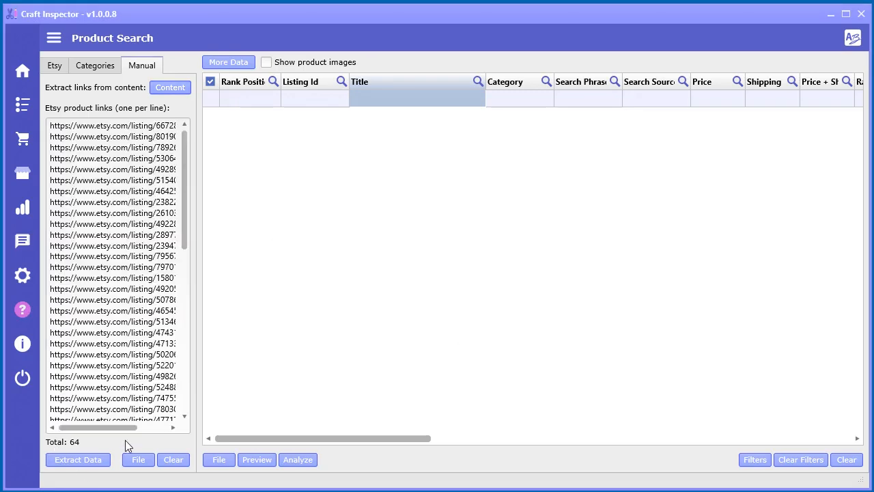
click(84, 461)
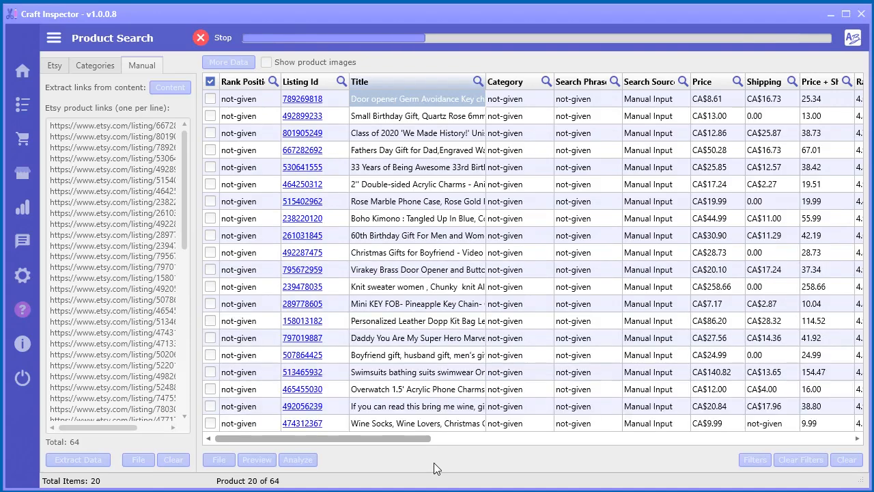
Step: Return to the Chrome browser and close the open tabs, keeping only the "Forged | Etsy CA" tab
click(434, 490)
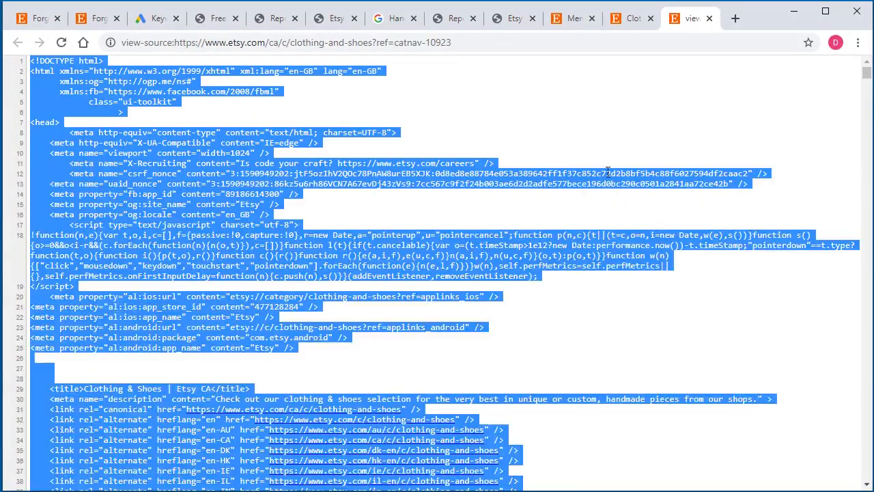
click(709, 18)
click(708, 18)
click(709, 19)
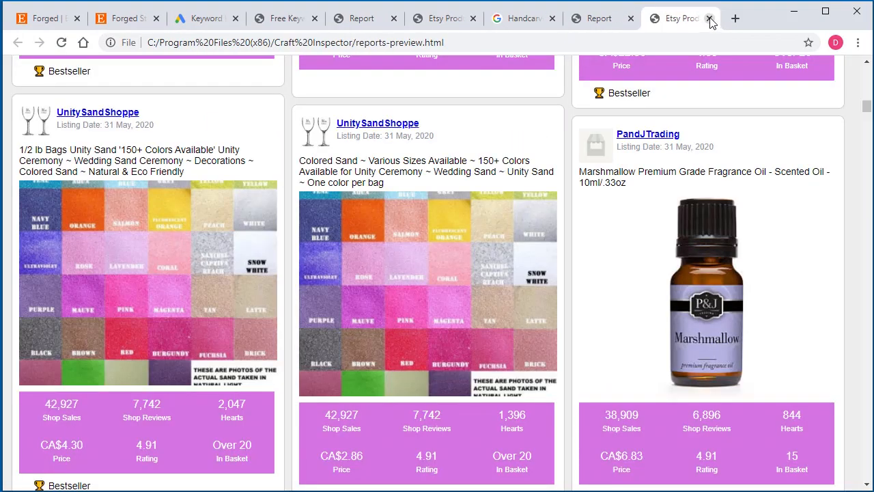
click(709, 19)
click(709, 19)
click(709, 18)
click(709, 18)
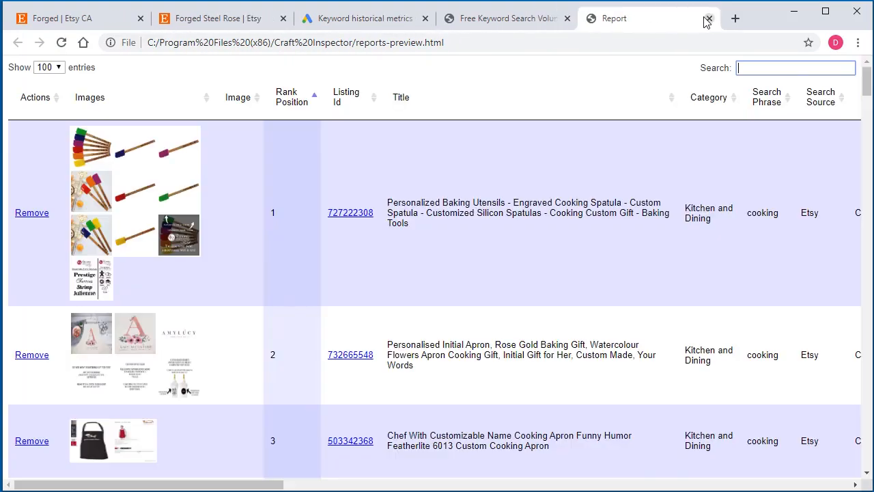
click(708, 18)
click(650, 19)
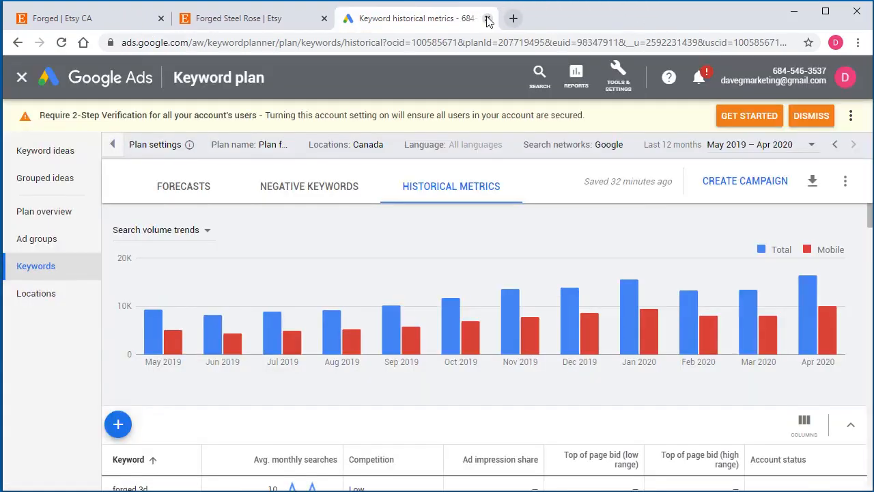
click(487, 18)
click(324, 18)
Step: In a new browser tab, search Google for site:etsy.com/listing/ "fishing"
key(ctrl+t)
click(437, 258)
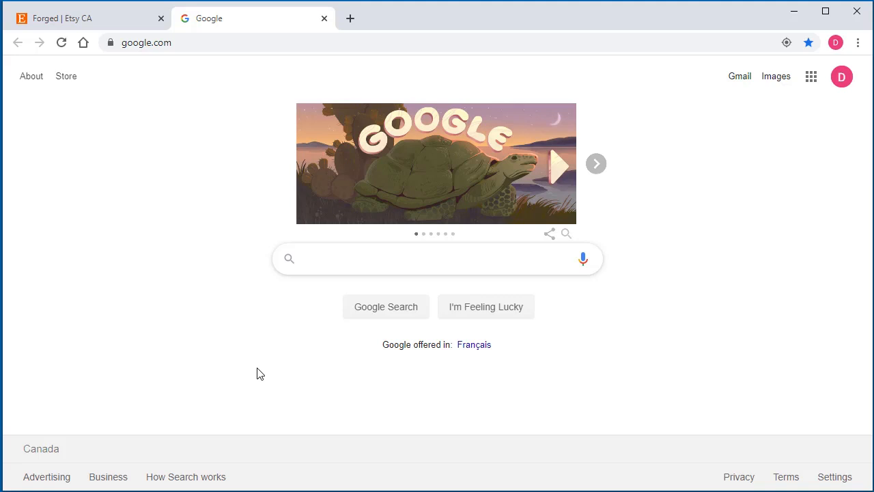
text(site)
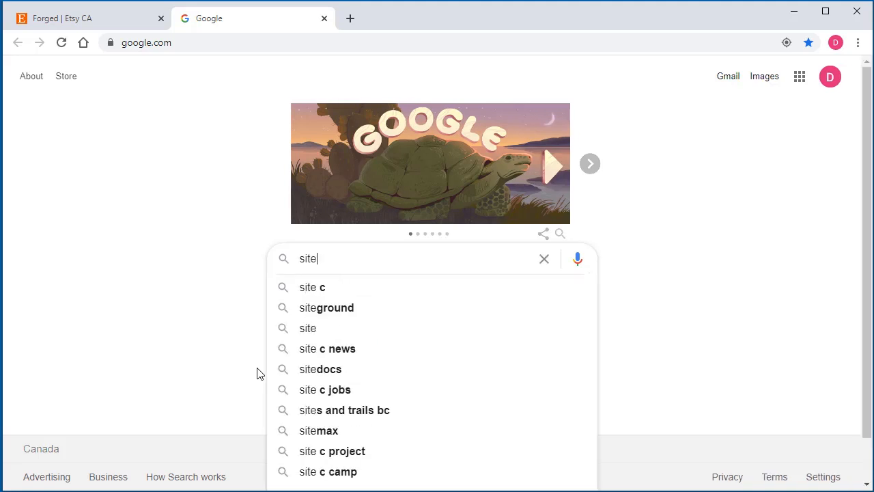
text(:)
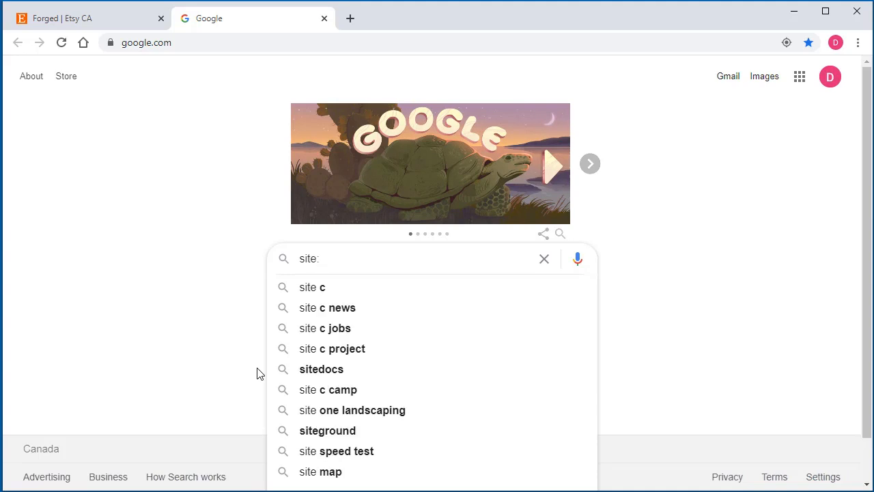
text(etsy.com)
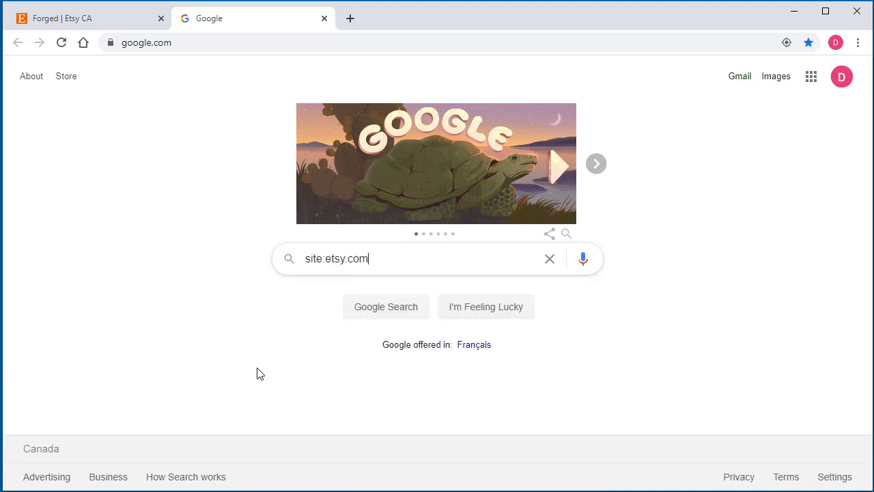
text(/listing/ ")
text(fishing)
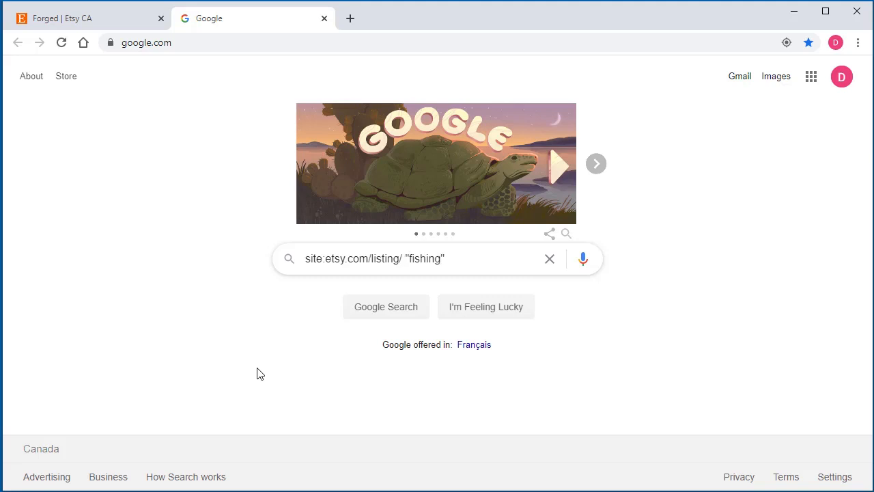
key(Return)
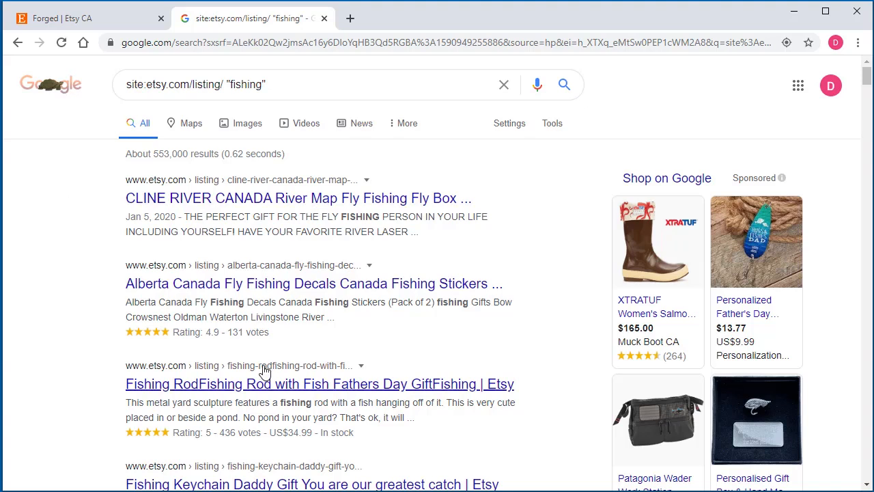
Step: Examine the Google results for Etsy fishing listings, including the keyword in the snippets, the end of the page and the search tools
double_click(231, 302)
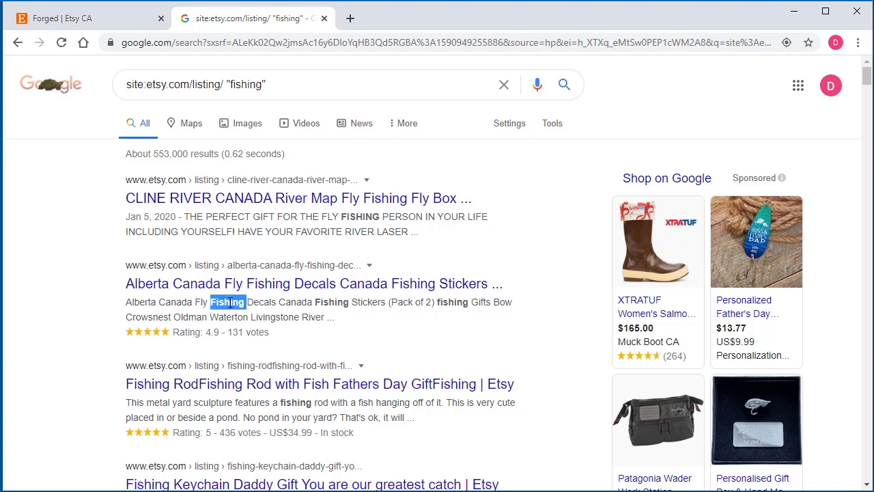
click(57, 311)
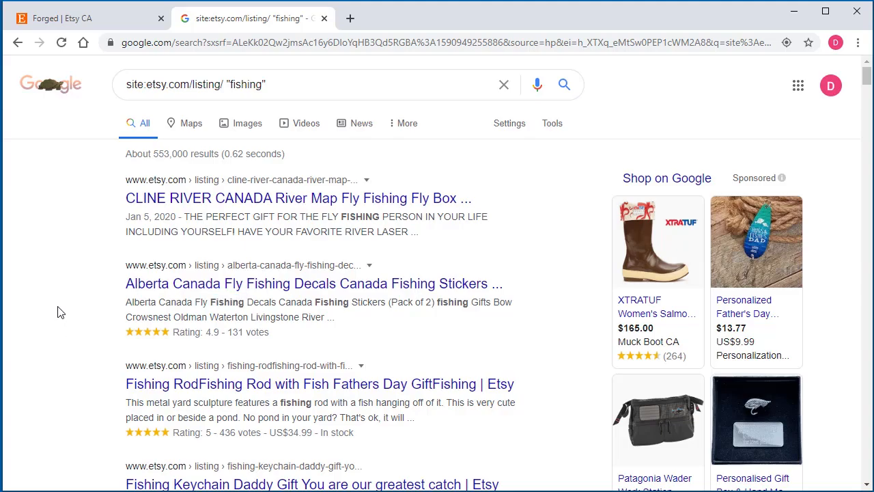
scroll(62, 348, down, 15)
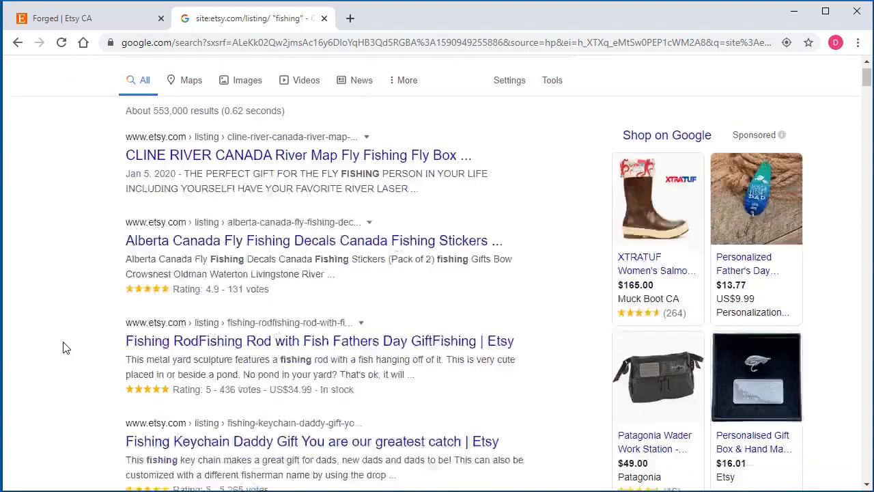
scroll(62, 347, down, 20)
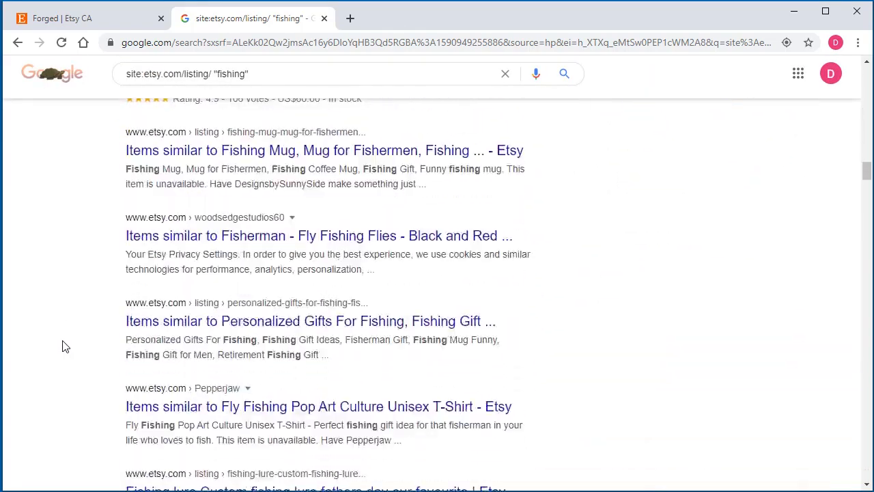
scroll(63, 348, down, 5)
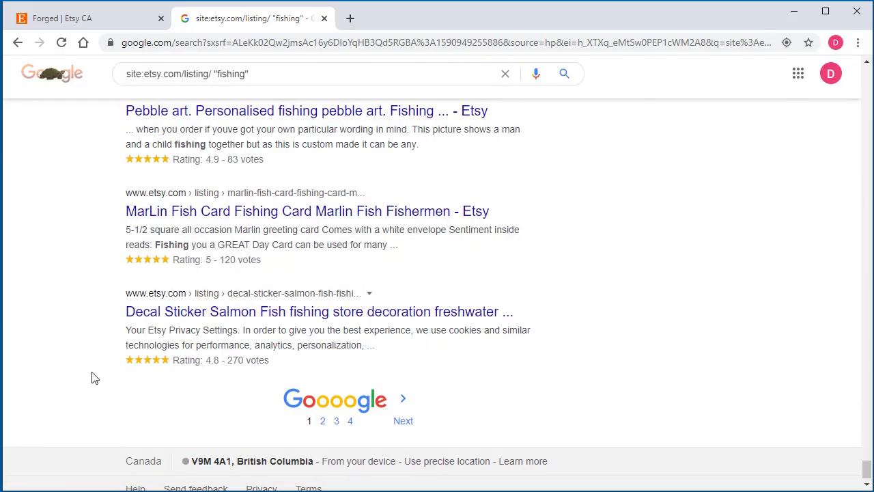
scroll(62, 390, up, 20)
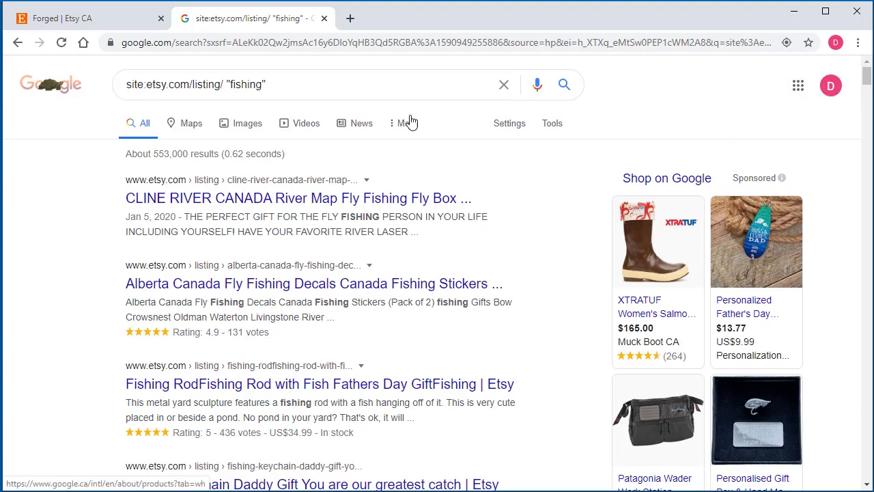
click(554, 128)
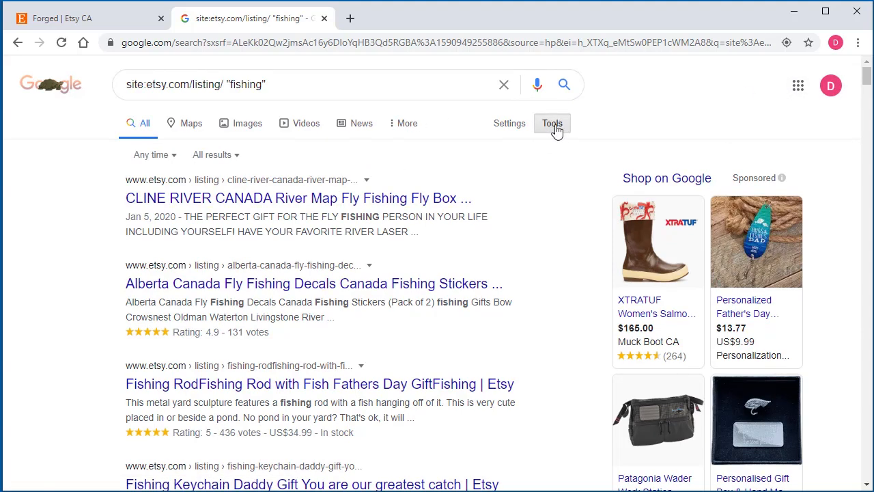
click(557, 130)
Step: Copy the entire page source of the Google fishing results and return to Craft Inspector
scroll(39, 275, down, 1)
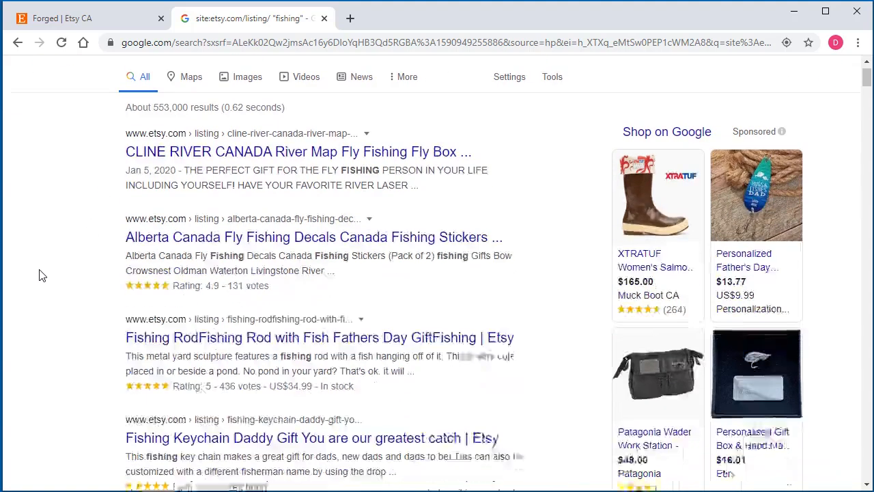
right_click(42, 257)
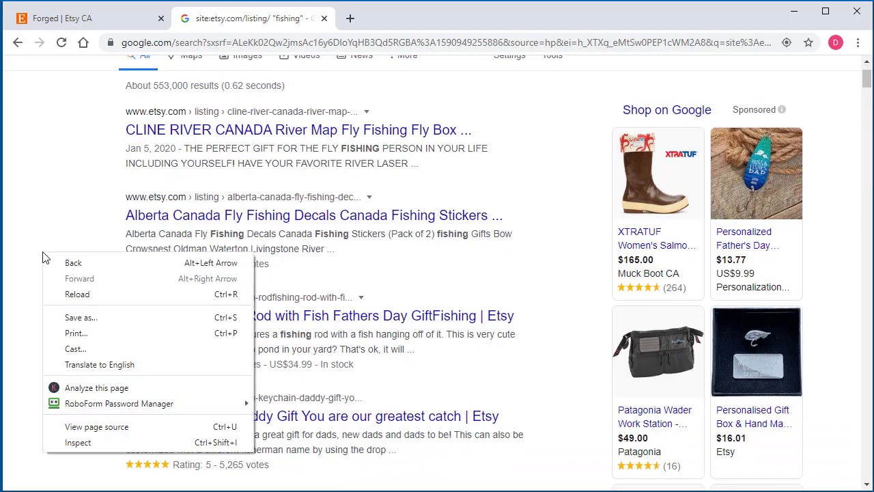
click(89, 426)
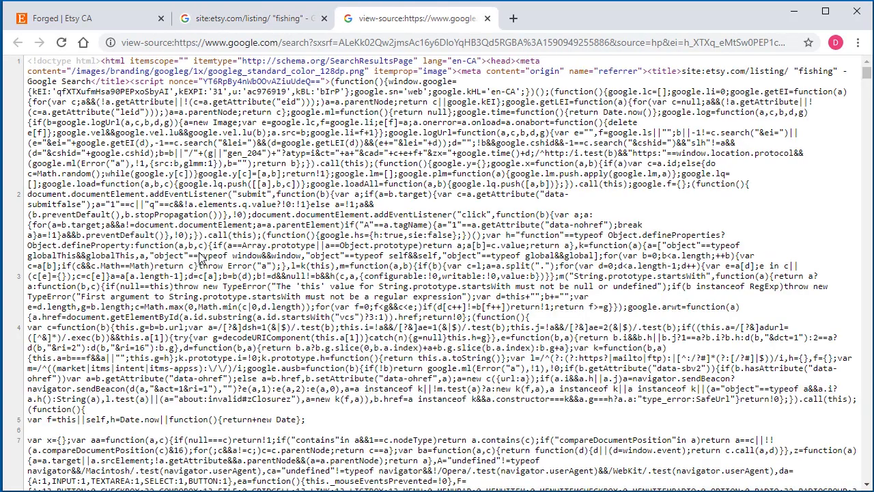
key(ctrl+a)
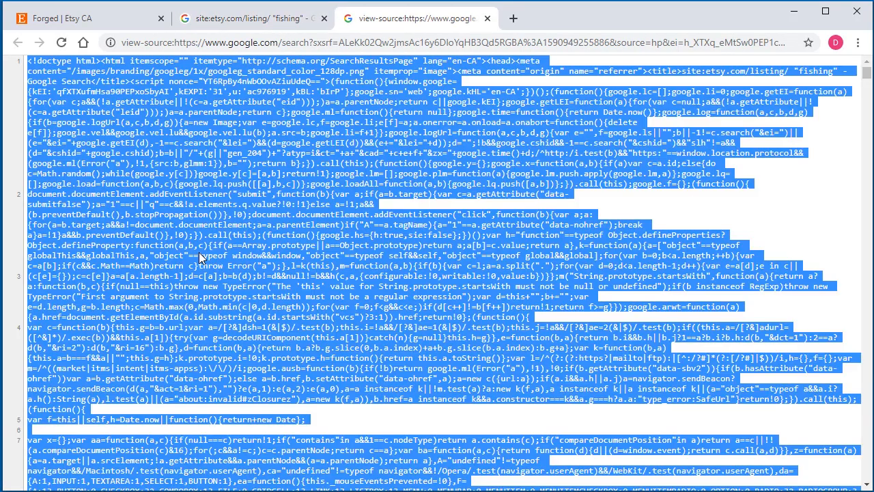
right_click(215, 231)
click(321, 239)
click(794, 11)
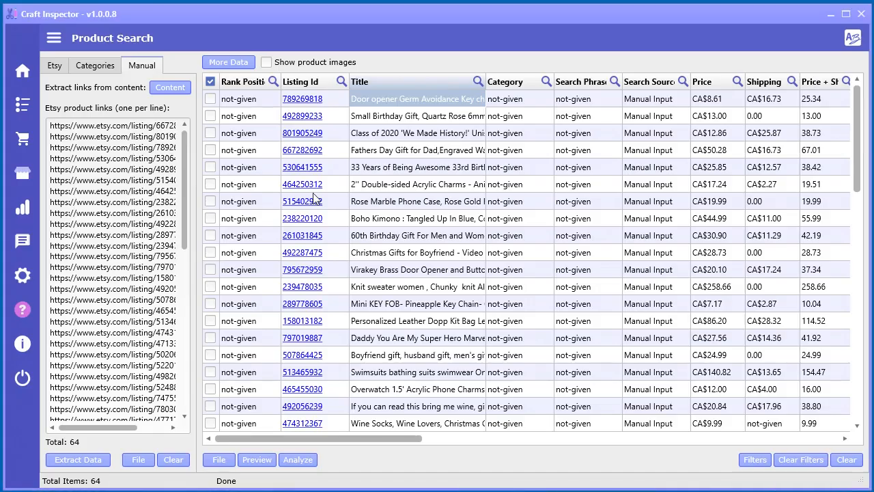
Step: Clear all product data from the results table and empty the list of Etsy product links
click(846, 459)
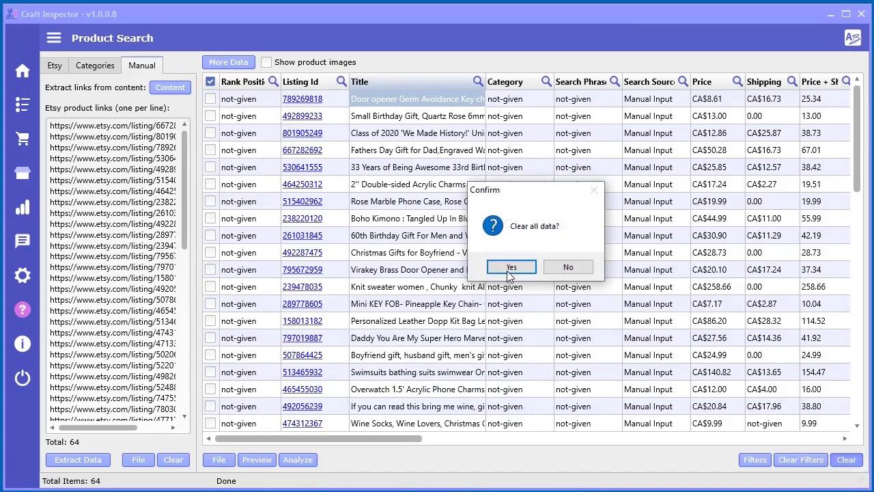
click(509, 266)
click(187, 462)
Step: Replace the old content in the link extraction dialog with the copied Google page source and extract its Etsy product links
click(170, 87)
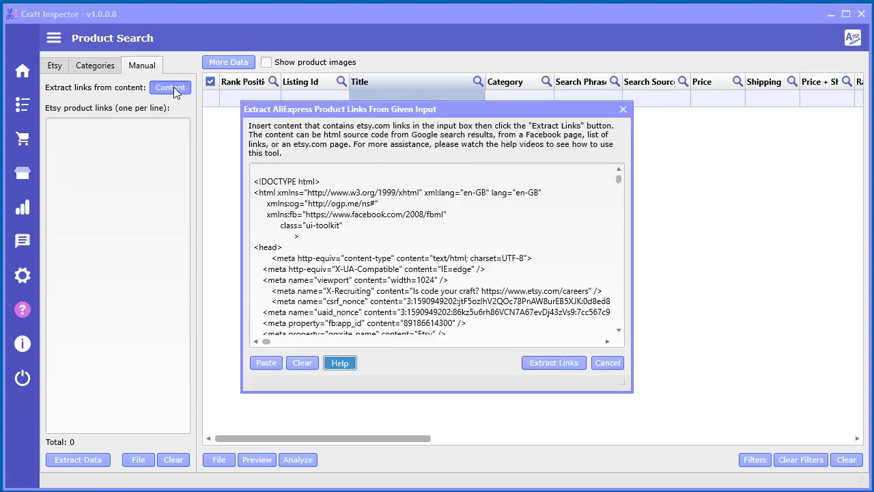
click(303, 364)
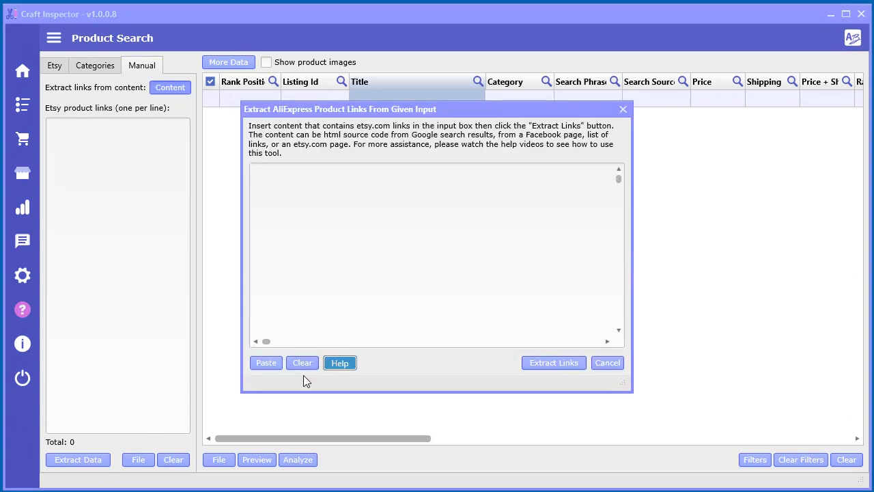
right_click(379, 210)
click(403, 250)
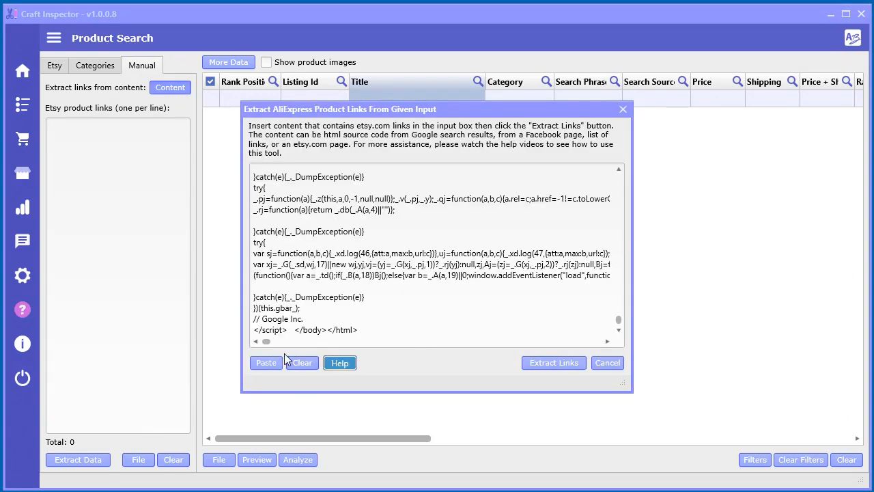
click(536, 364)
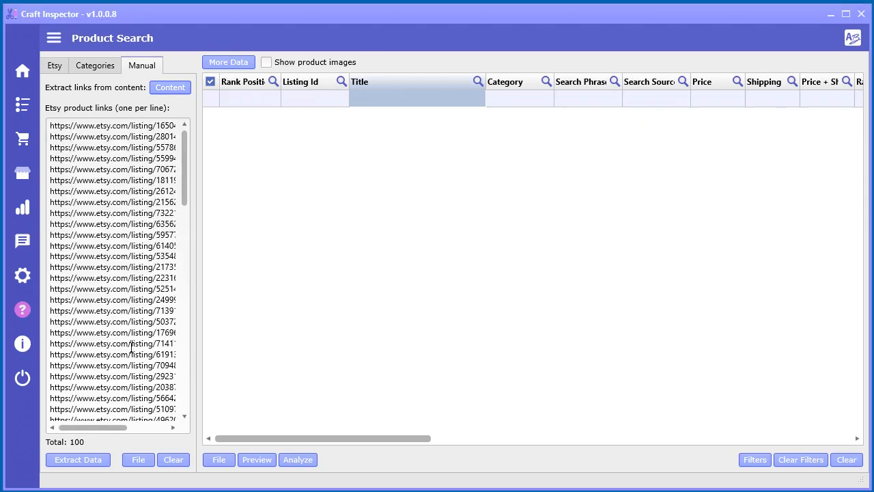
Step: Extract the product data for the collected fishing links and look through the result columns up to the tags and description
drag(186, 148, 137, 423)
click(67, 462)
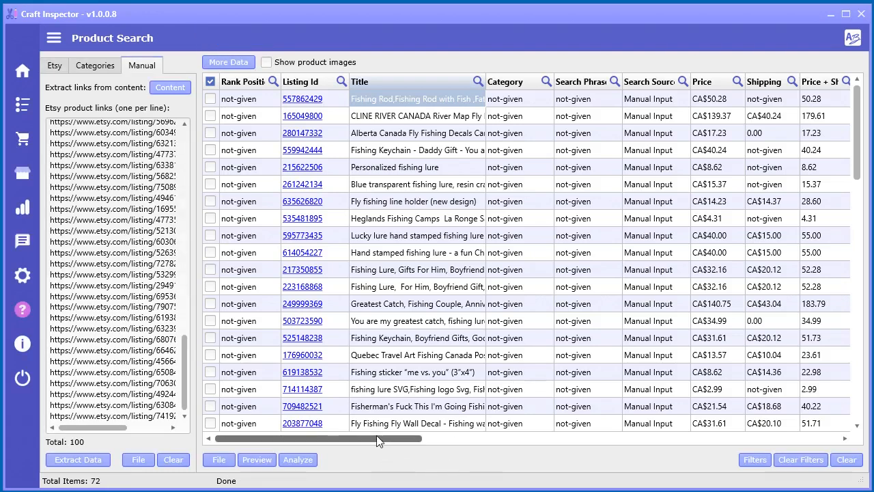
drag(379, 441, 802, 446)
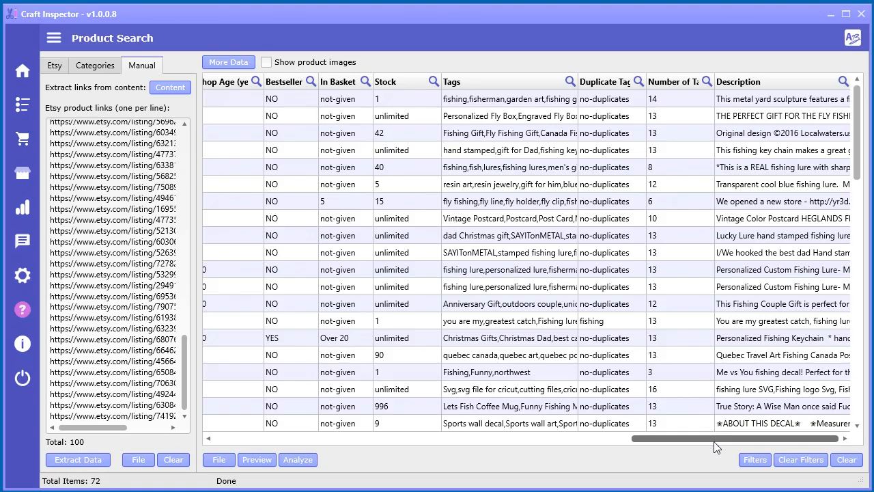
drag(715, 443, 272, 434)
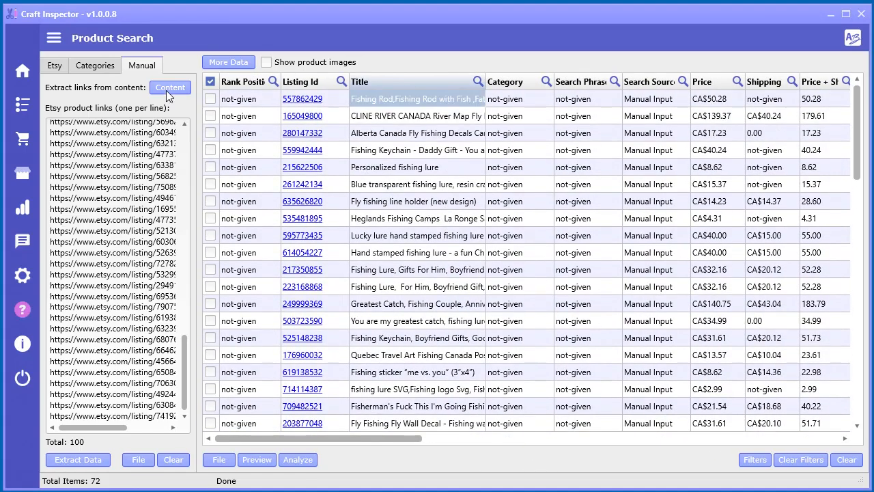
Step: View the pasted page source in the link extraction dialog again and return to the product results
click(167, 88)
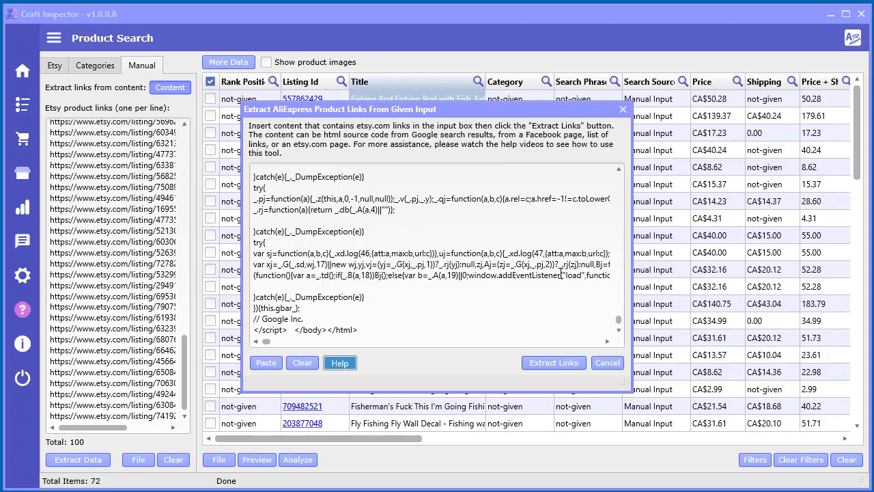
click(625, 111)
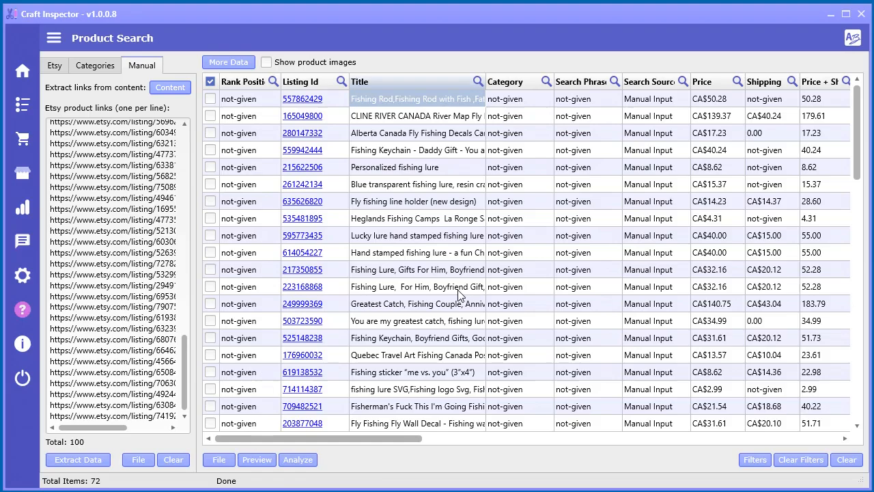
drag(380, 444, 273, 442)
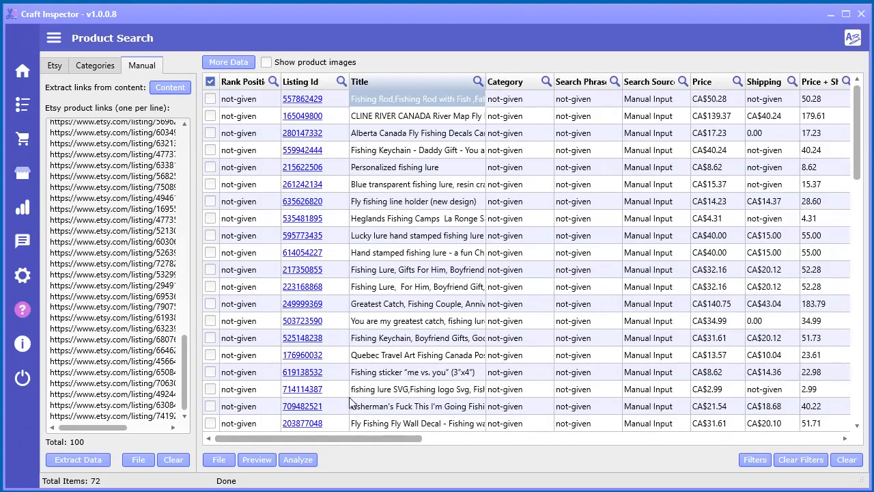